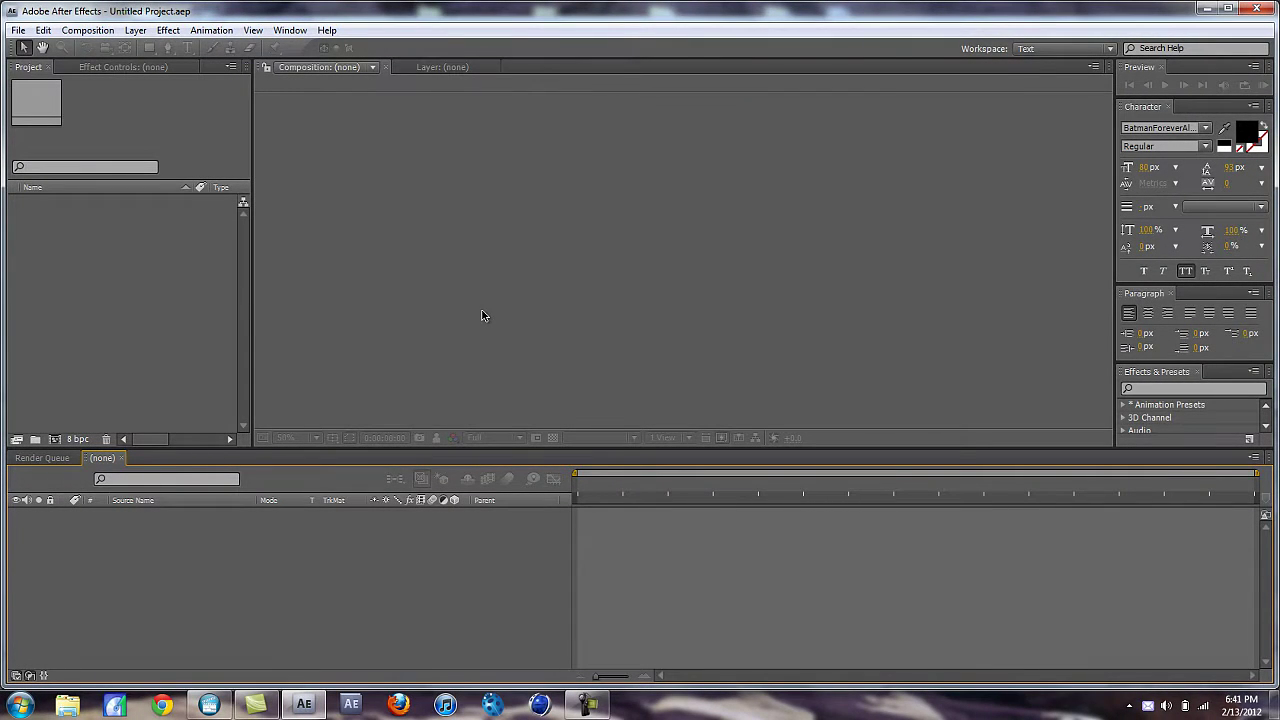
Import Target Effect.mov from the external drive E: into the project.
left_click(17, 30)
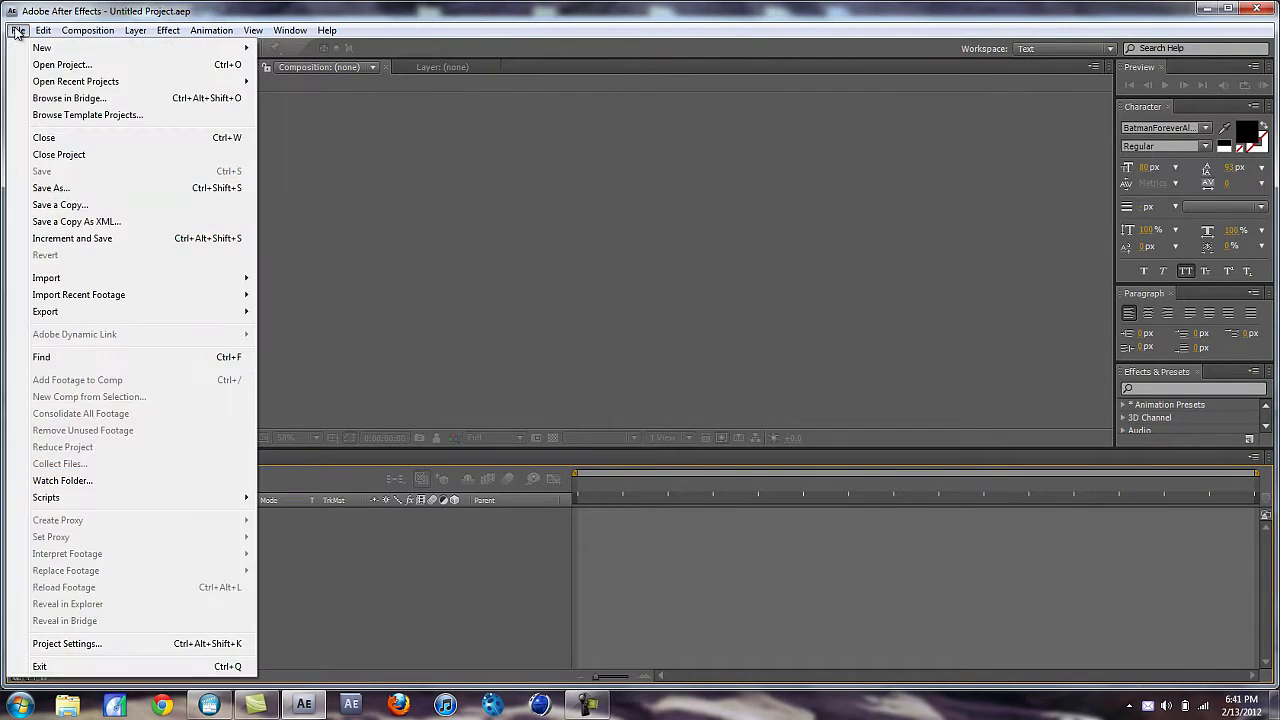
mouse_move(221, 277)
left_click(330, 279)
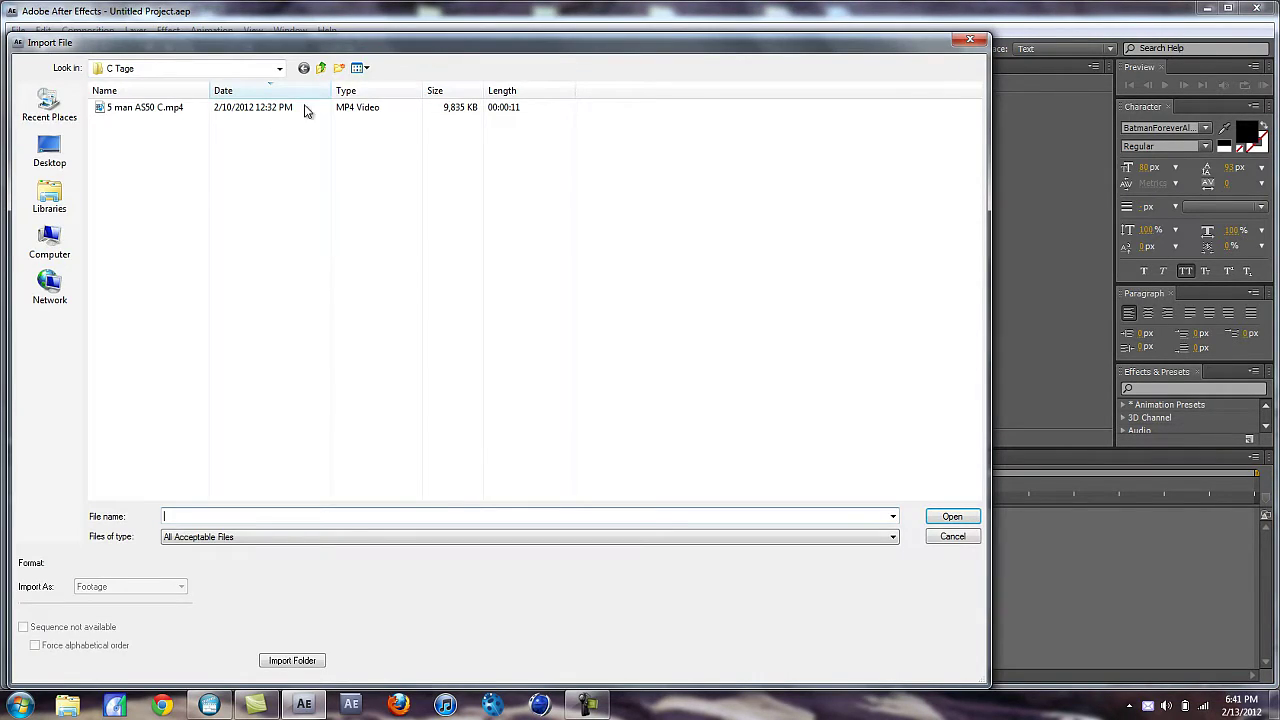
left_click(49, 245)
double_click(330, 126)
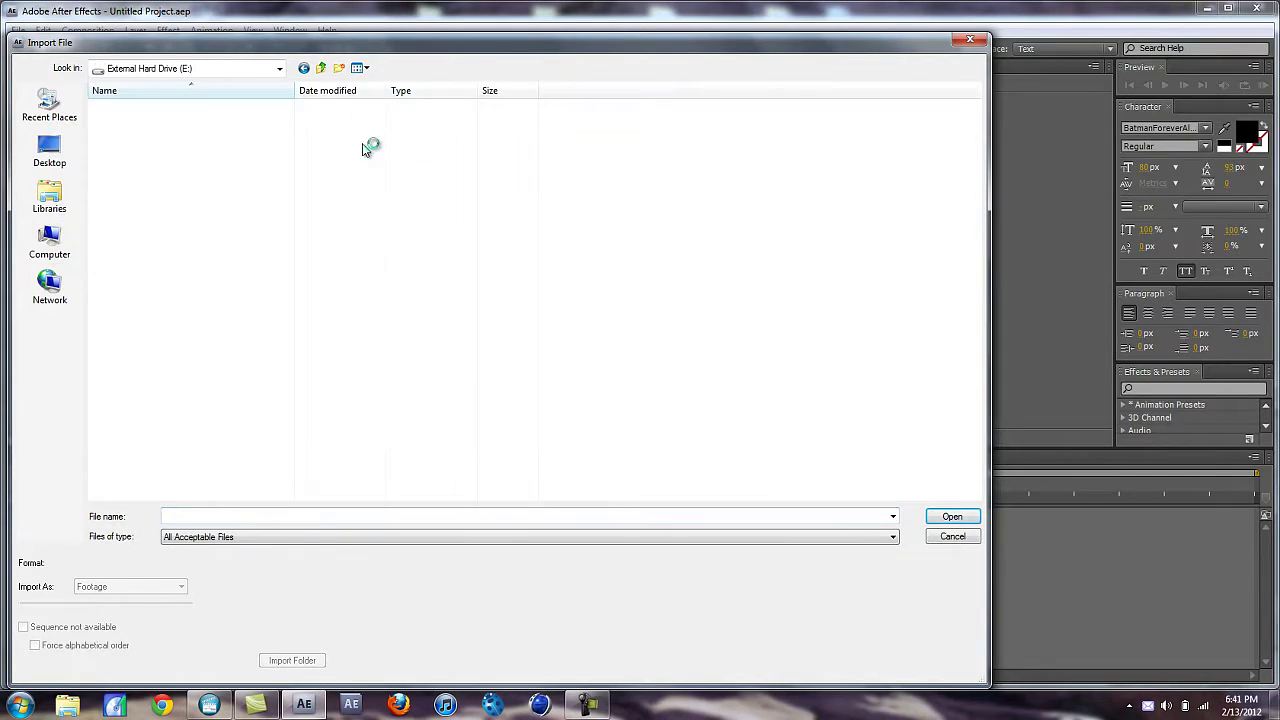
left_click_drag(975, 165, 970, 438)
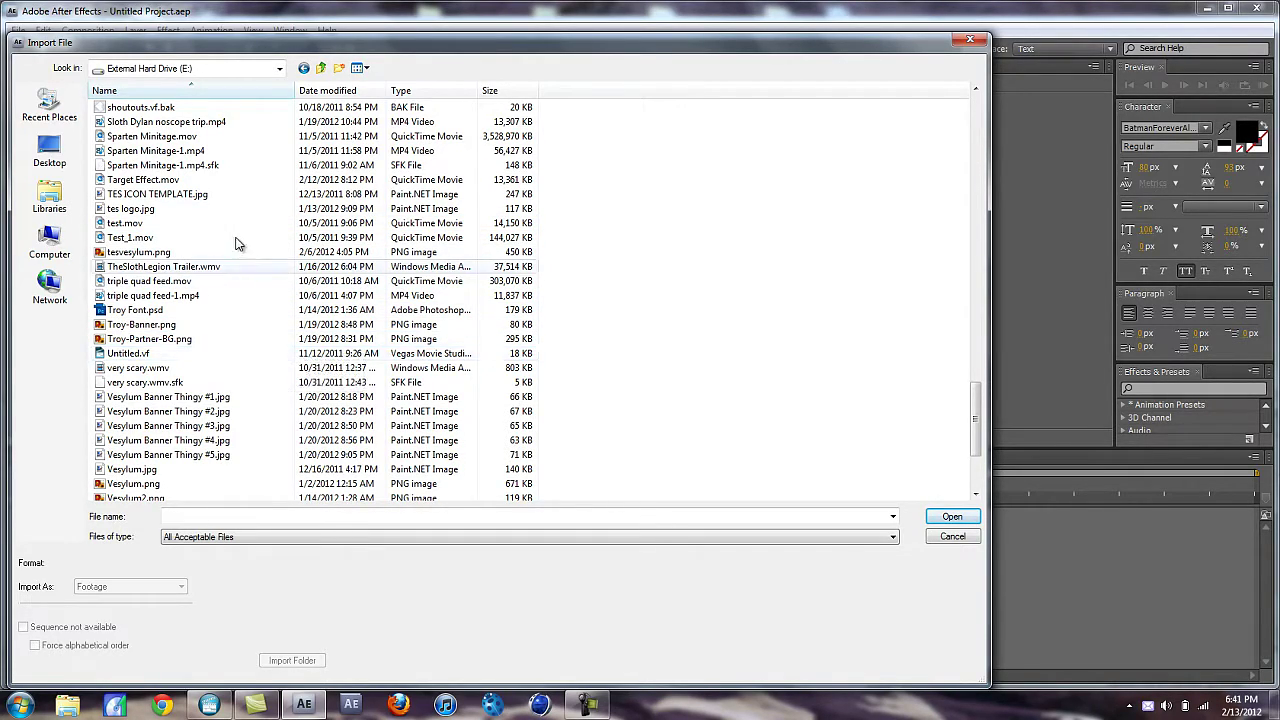
left_click(200, 180)
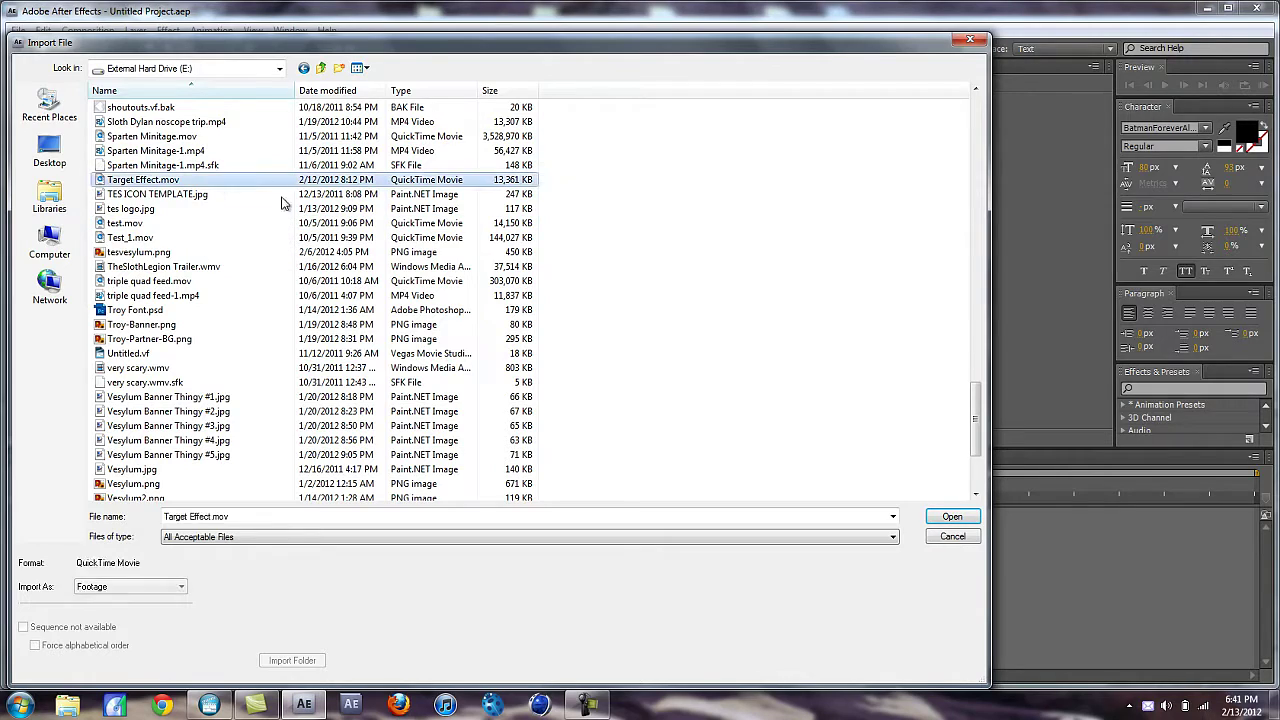
left_click(930, 519)
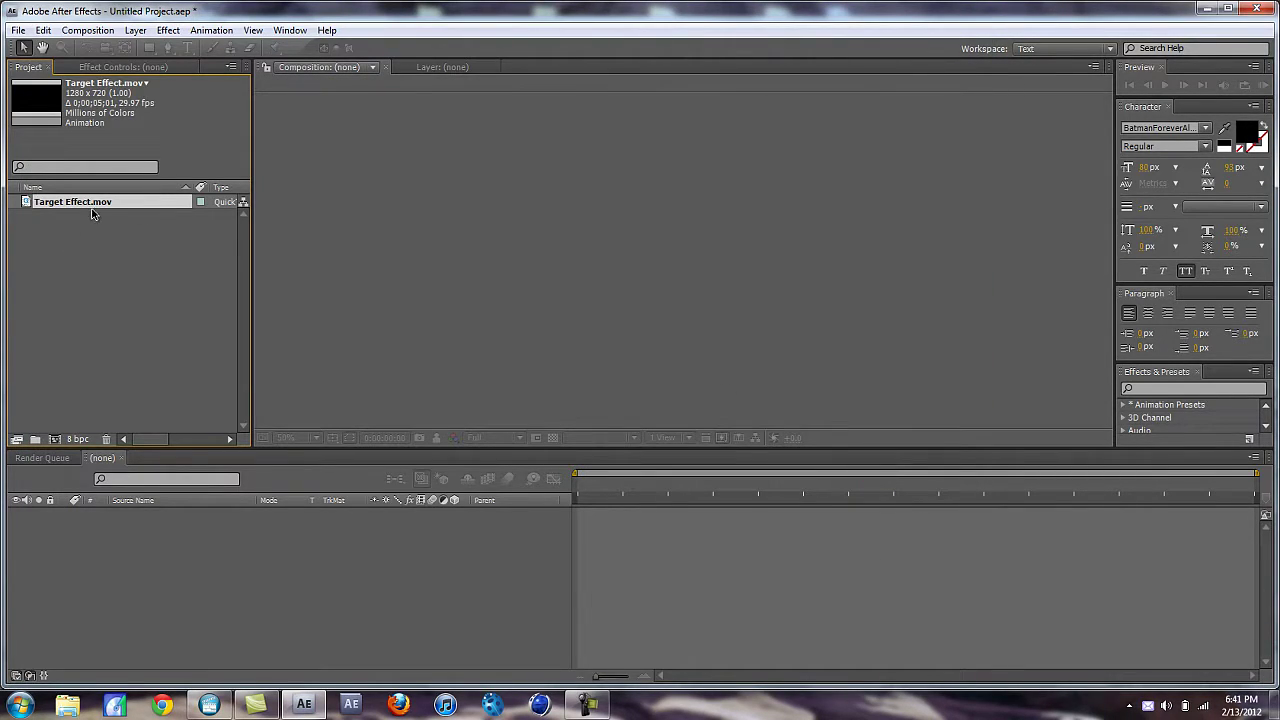
Create a composition from Target Effect.mov and import Blops No Scope All Pro.mp4 from the Vesylum folder.
left_click_drag(220, 545, 220, 548)
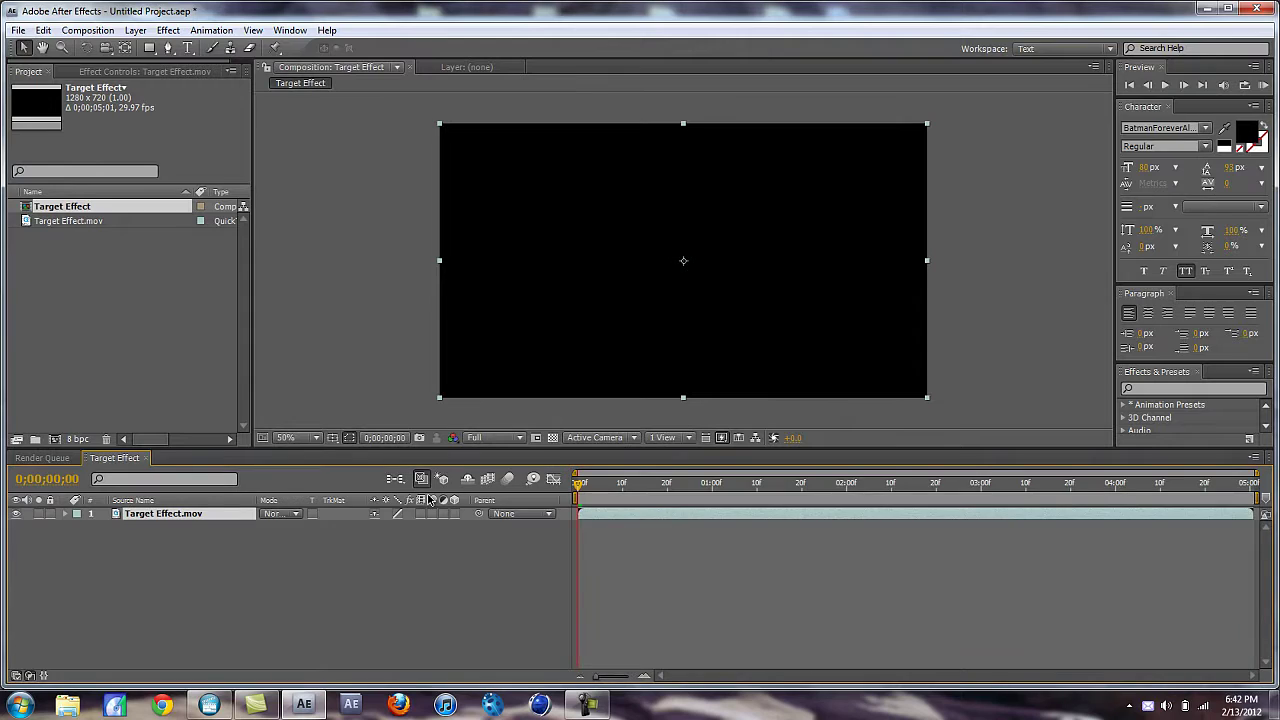
left_click(18, 30)
mouse_move(208, 280)
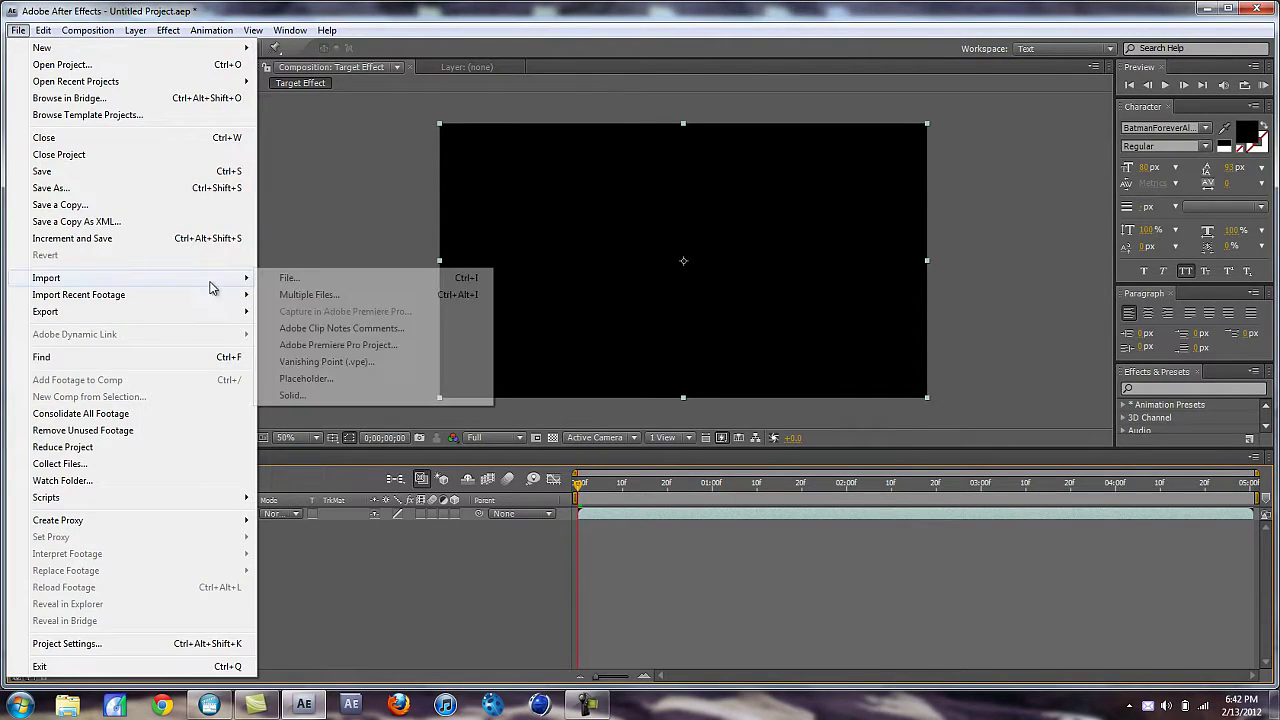
left_click(296, 277)
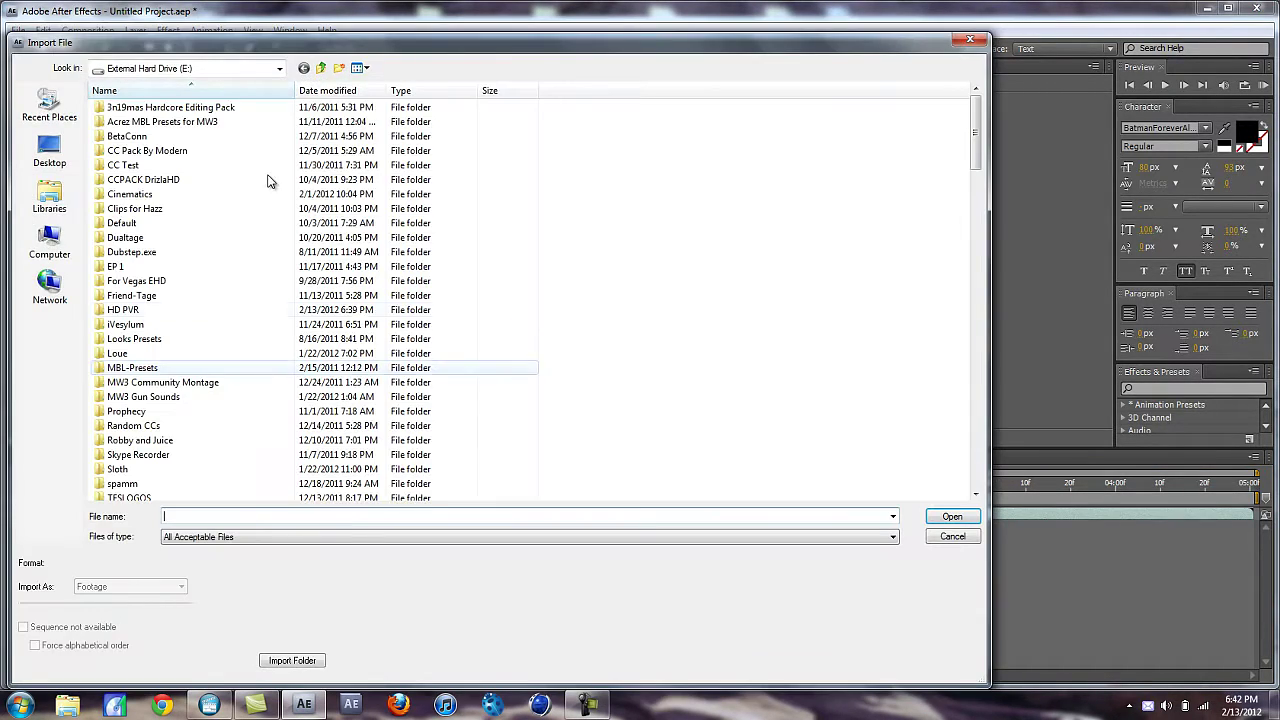
scroll(247, 333, "down", 5)
scroll(247, 333, "up", 1)
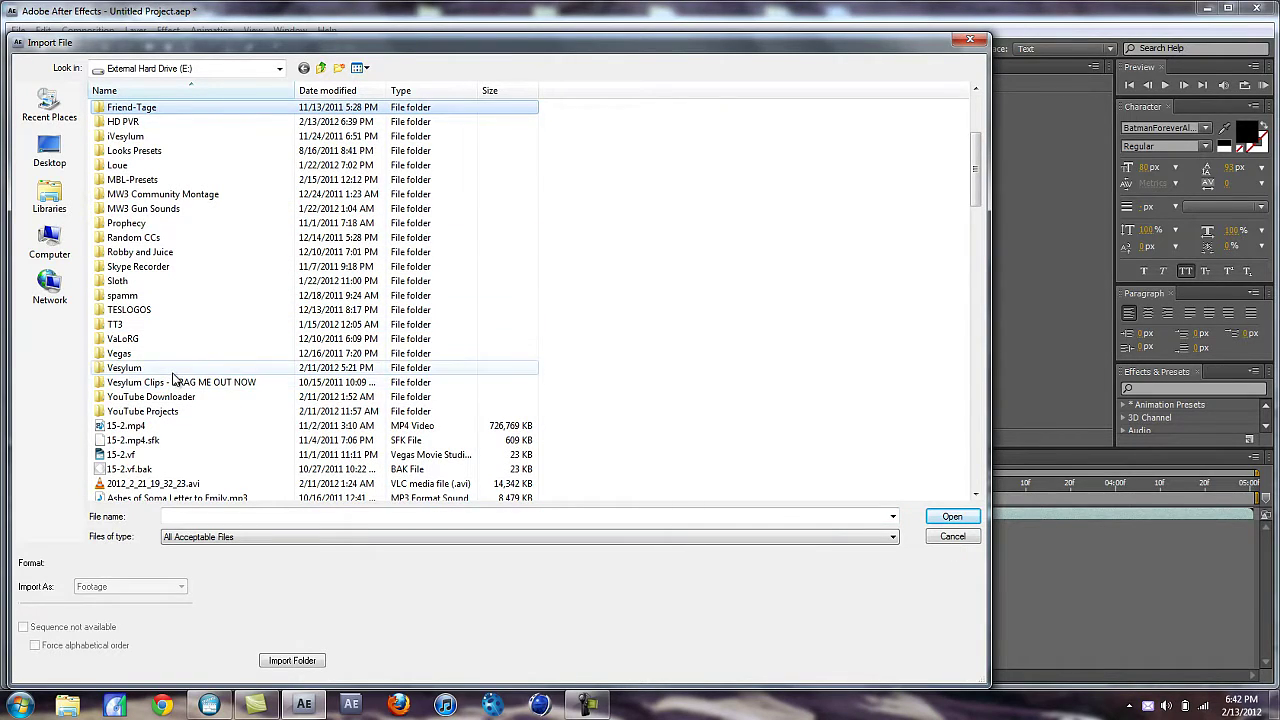
double_click(175, 367)
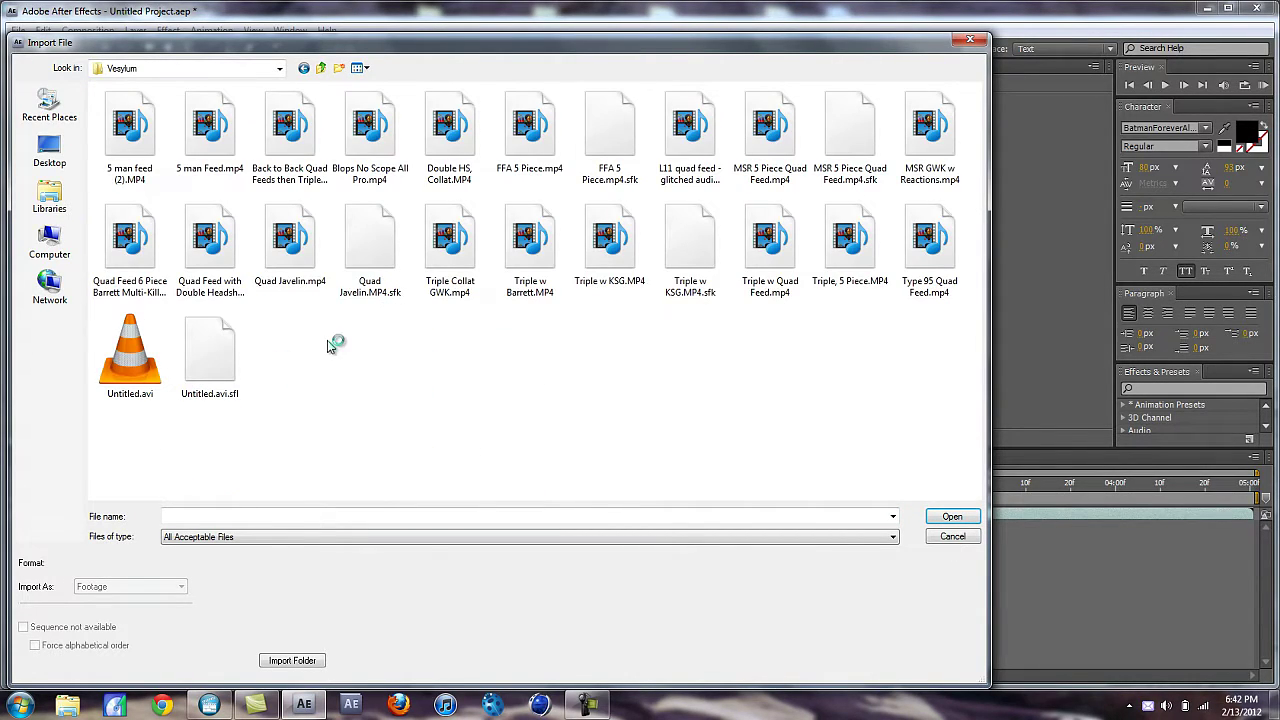
double_click(380, 155)
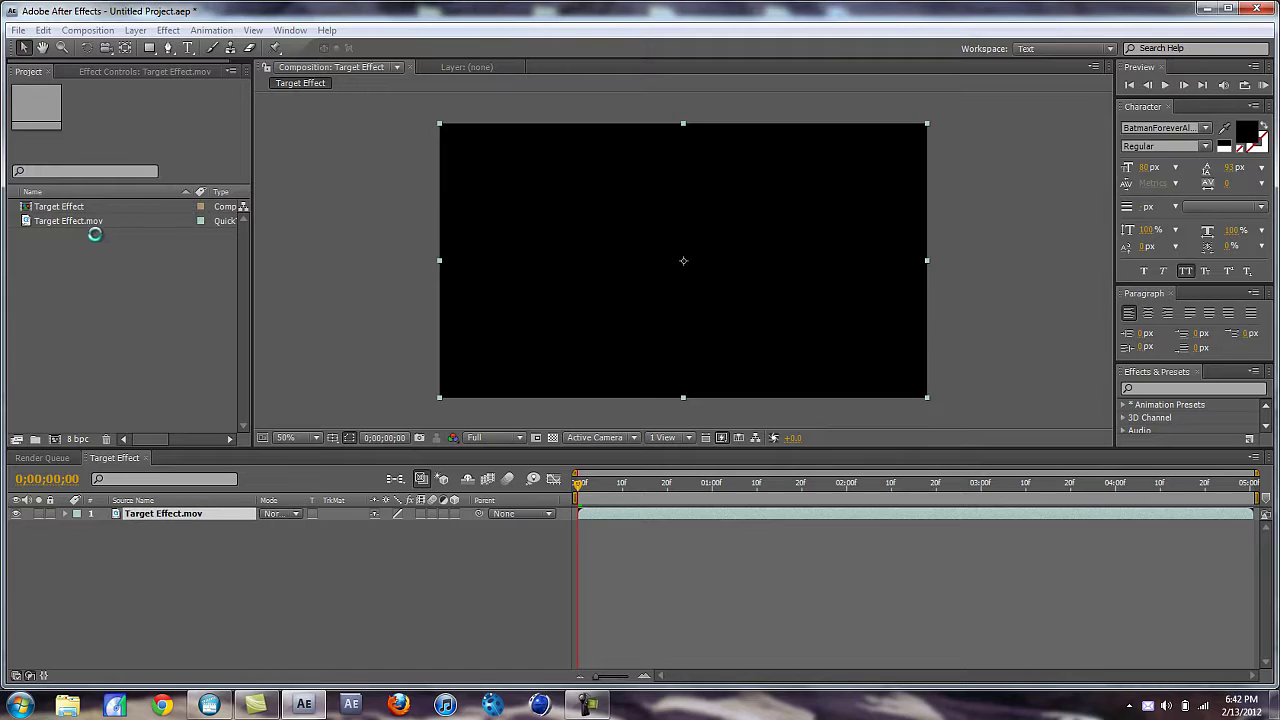
Place Blops No Scope All Pro.mp4 below Target Effect.mov as layer 2.
left_click_drag(205, 491, 206, 543)
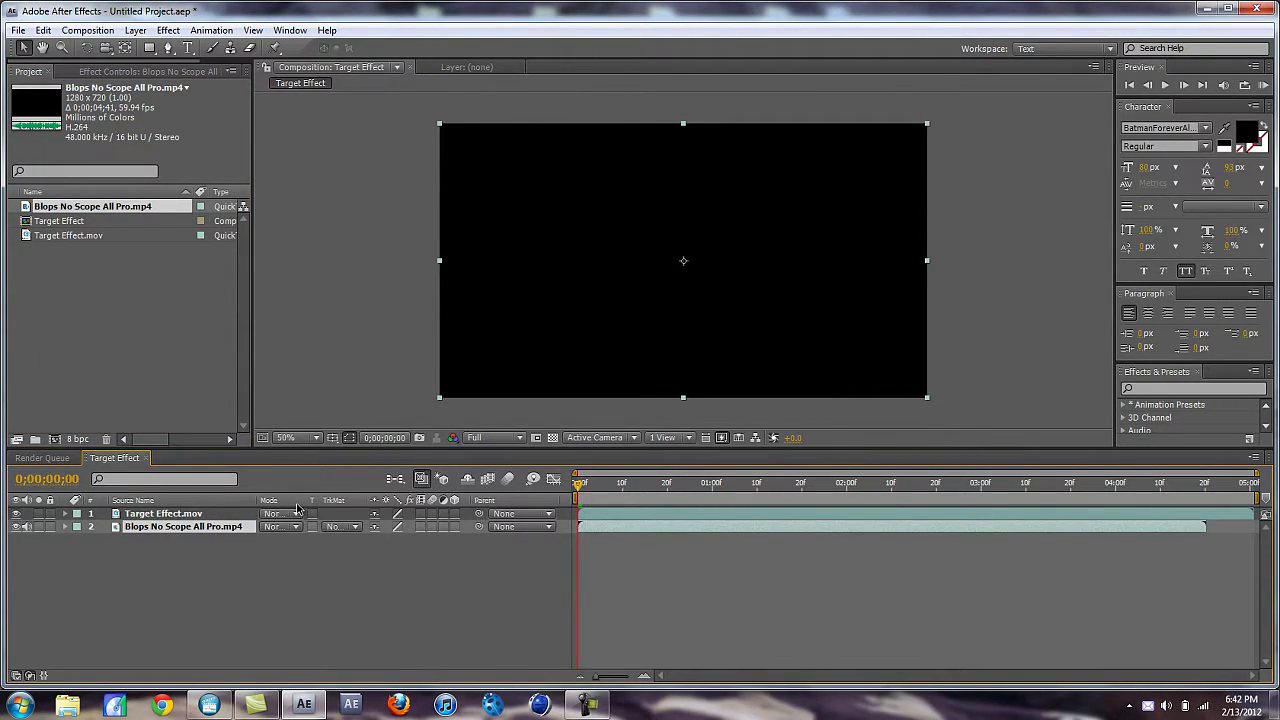
left_click(210, 515)
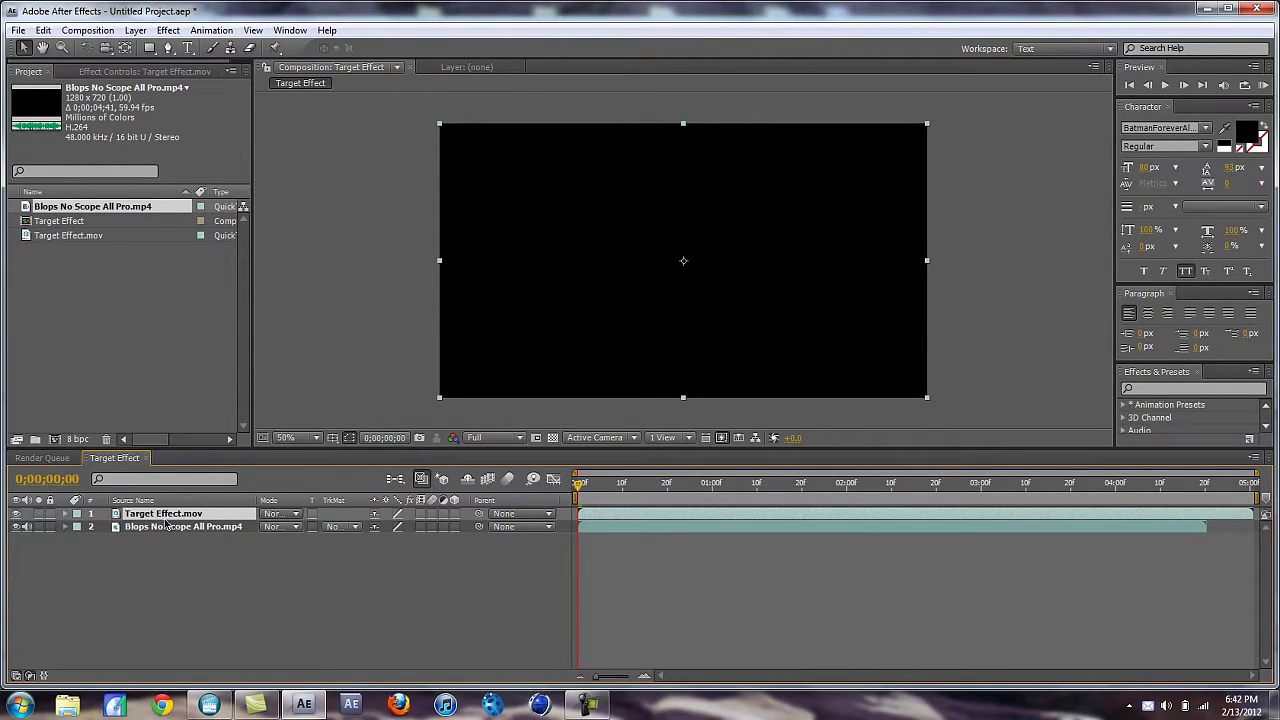
left_click(281, 513)
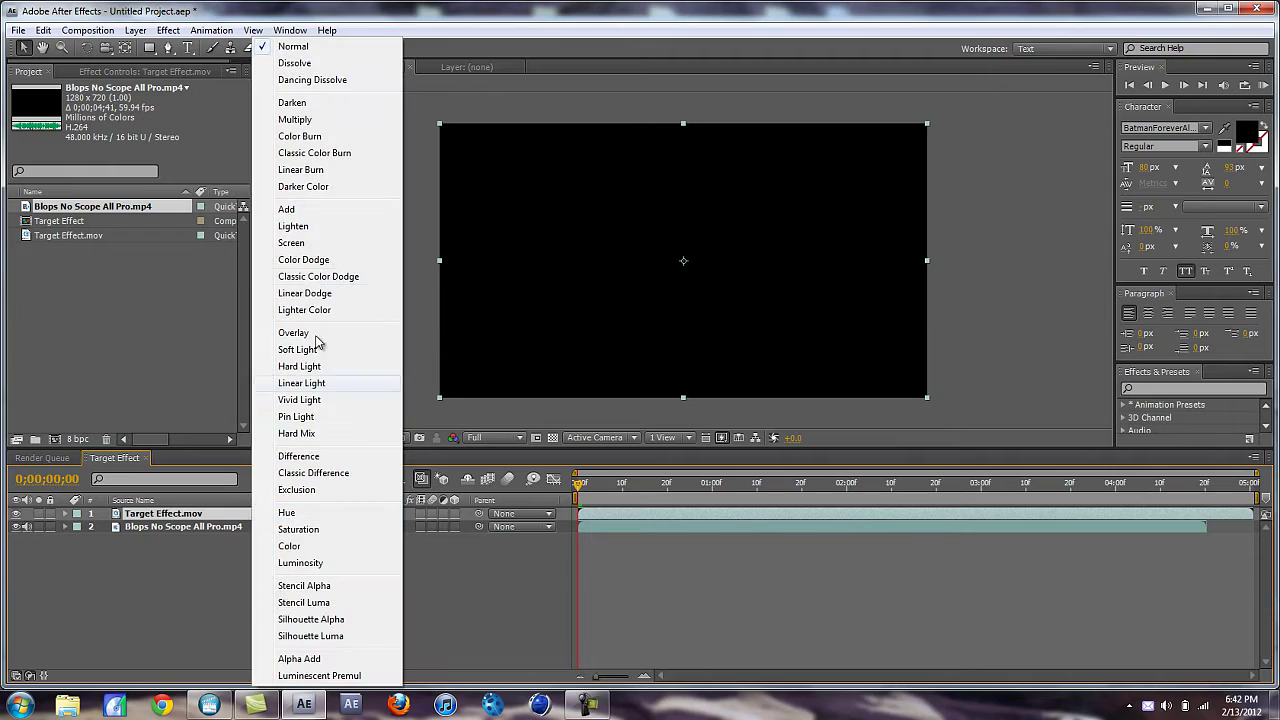
Set Target Effect.mov to the Add blend mode and viewer resolution to Quarter.
left_click(312, 215)
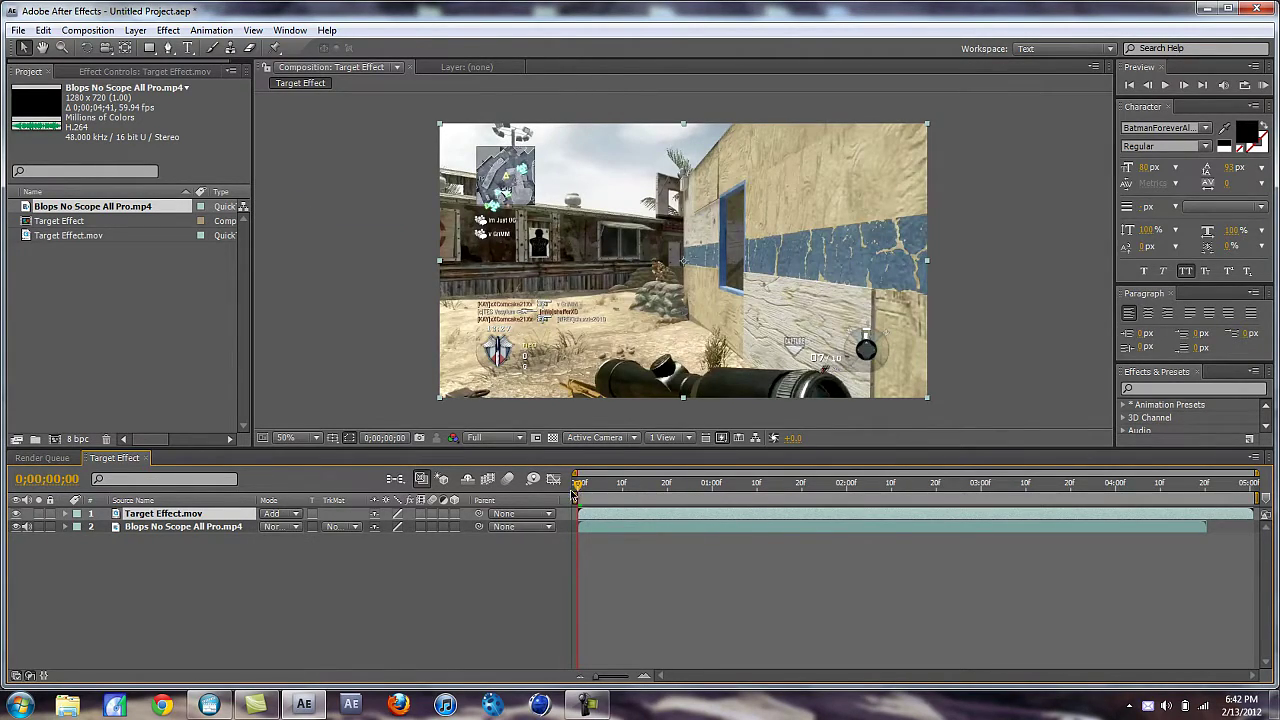
left_click(497, 437)
left_click(502, 528)
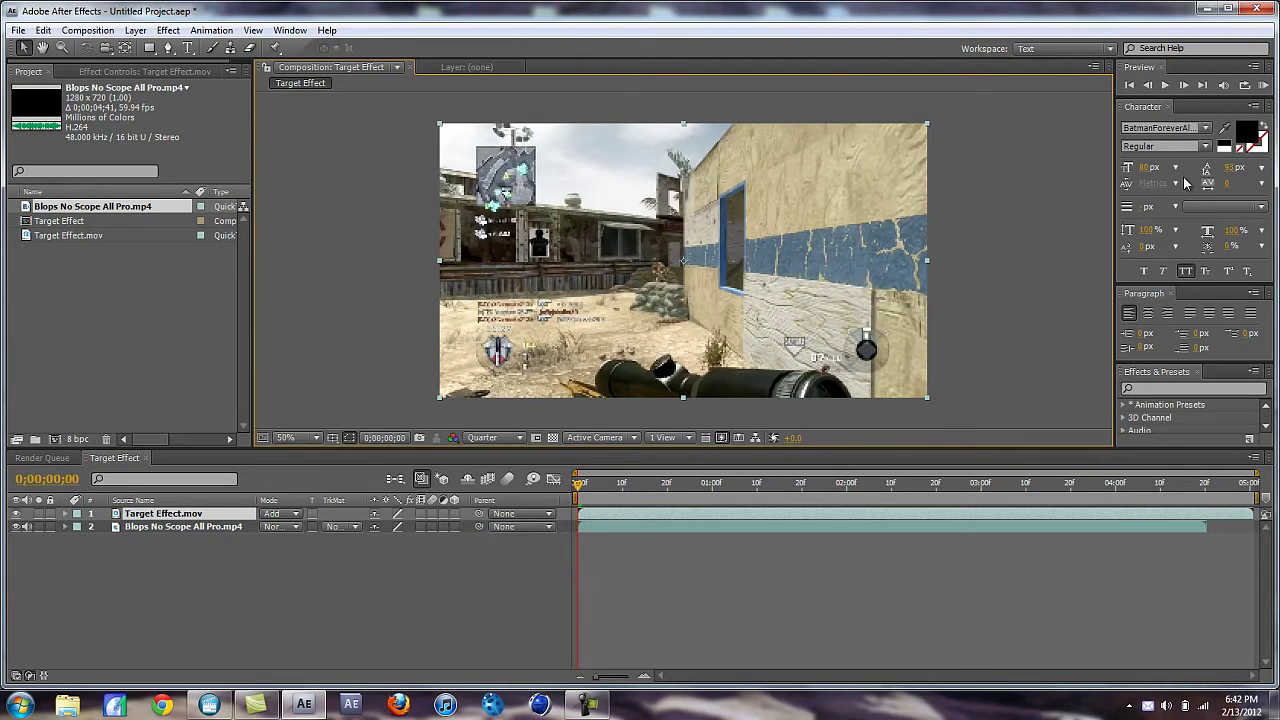
RAM preview the composition, then stop on frame 0;00;00;12 where the rings appear.
left_click(1264, 86)
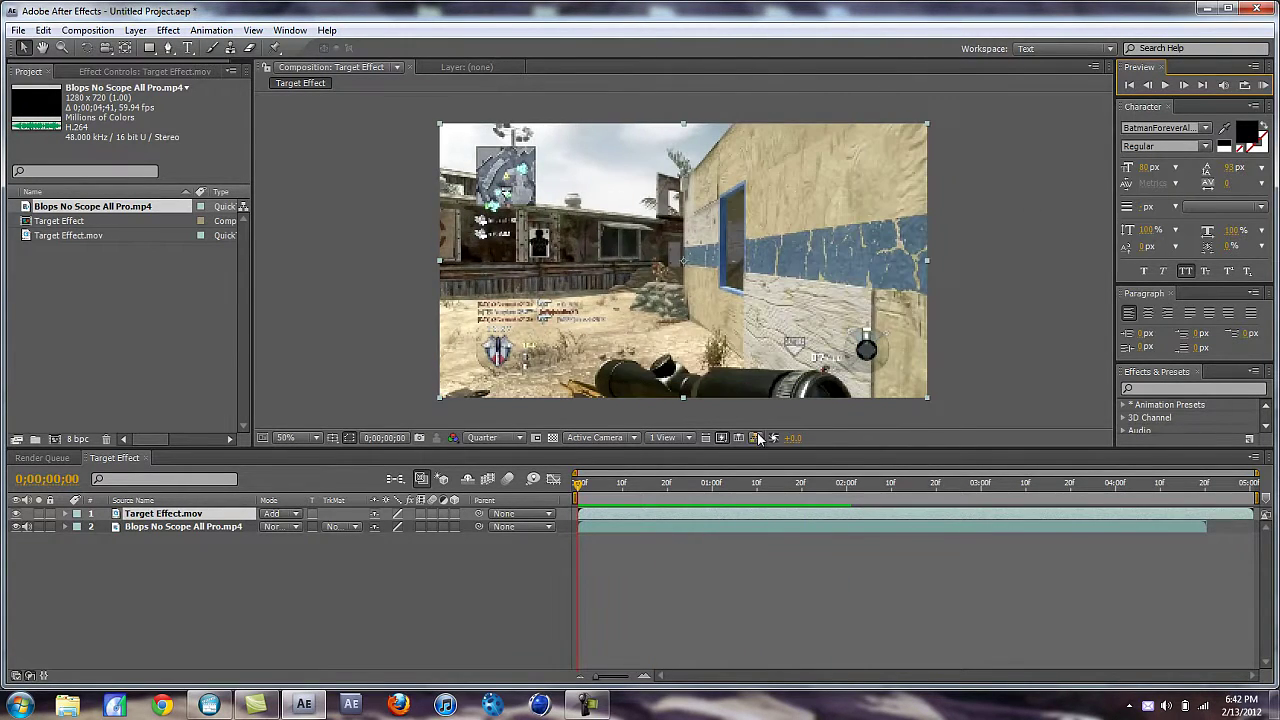
left_click(610, 485)
left_click_drag(610, 485, 632, 488)
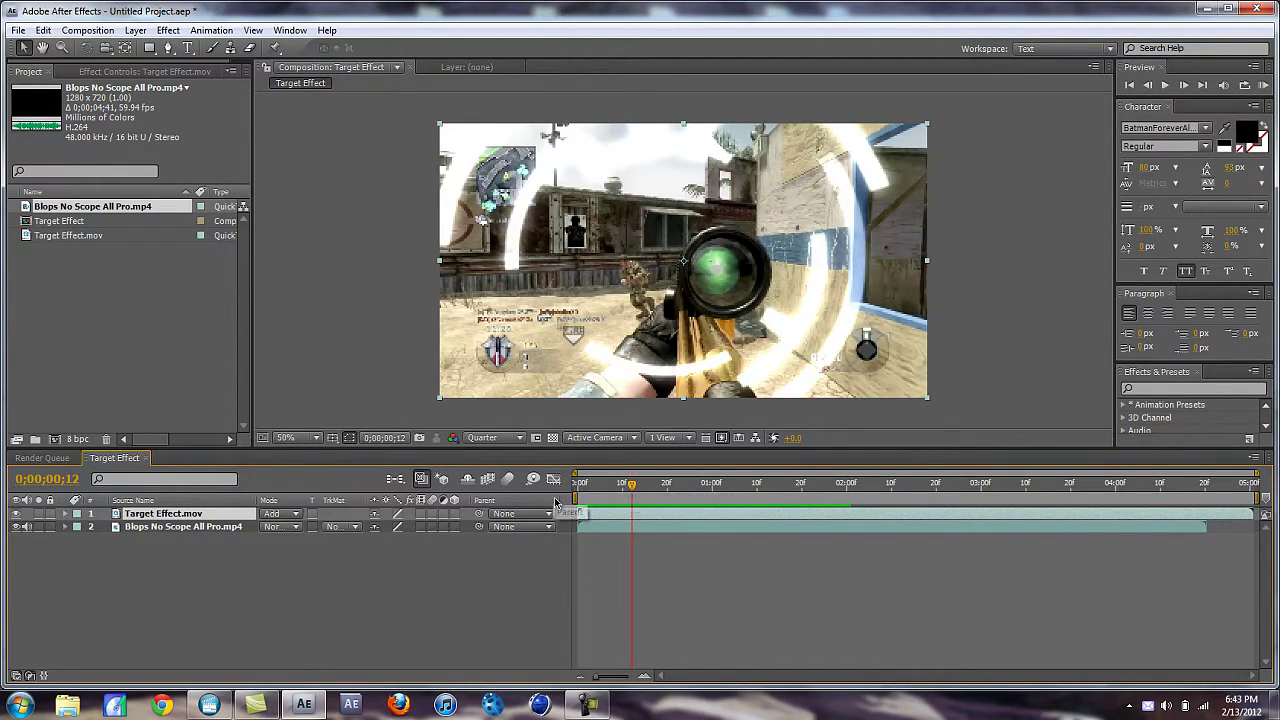
left_click(44, 30)
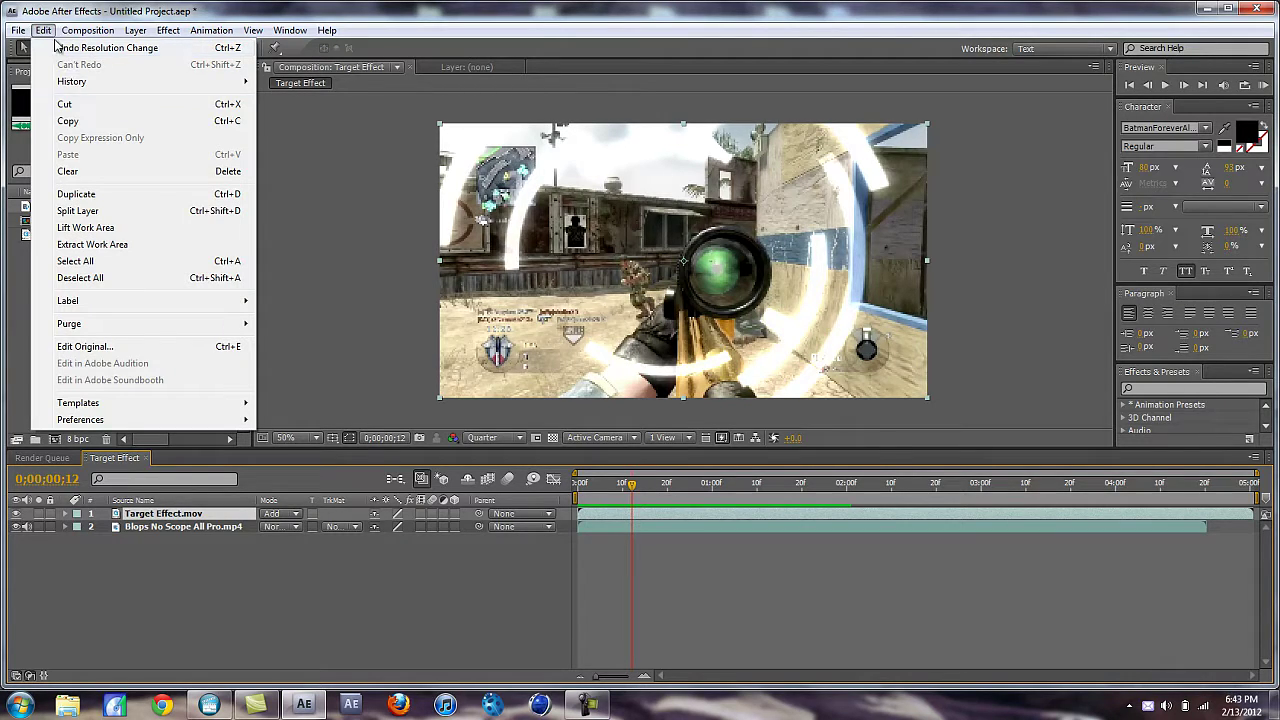
Undo the accidental Target Effect.mov split and split Blops No Scope All Pro.mp4 at frame 12.
left_click(140, 211)
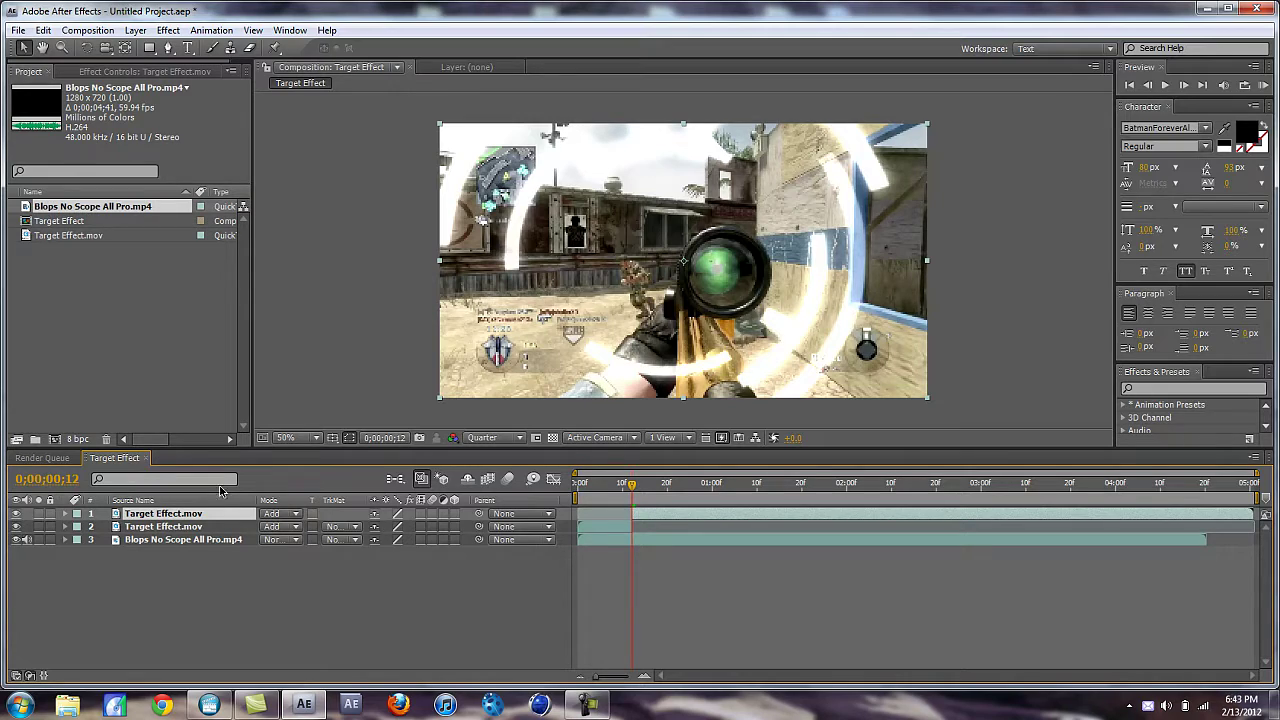
key("ctrl+z")
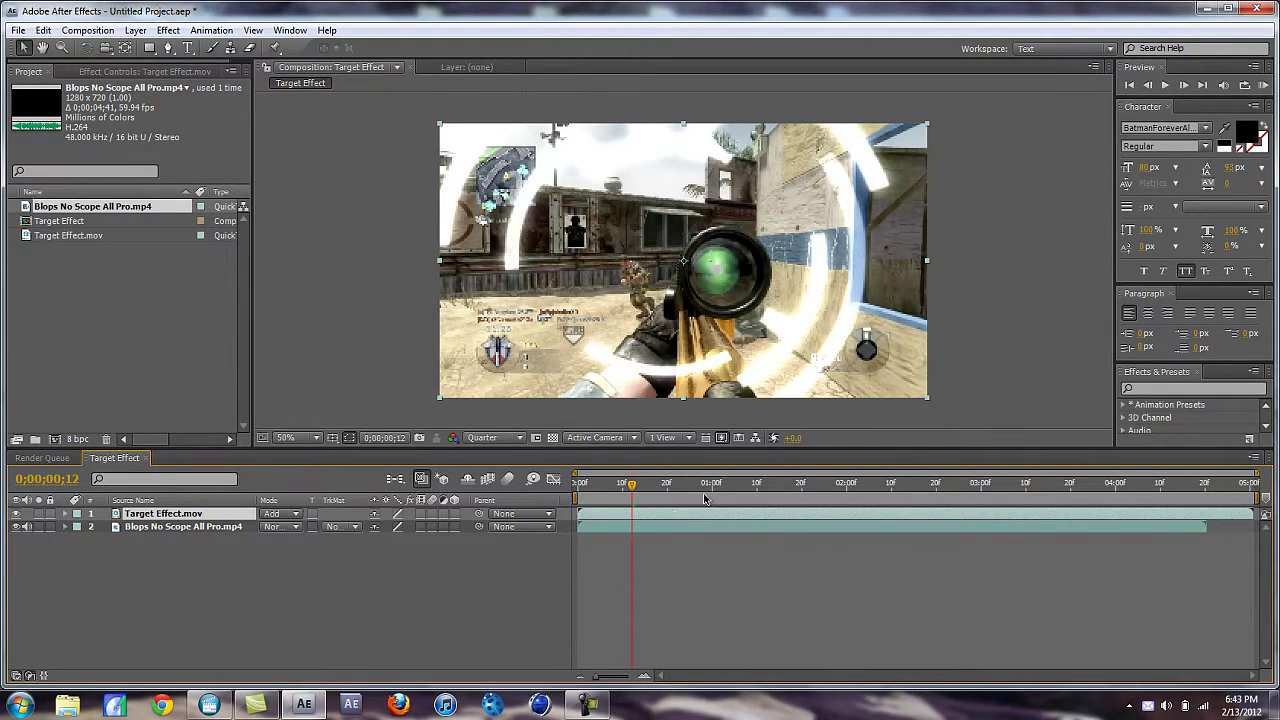
left_click(658, 527)
left_click(43, 30)
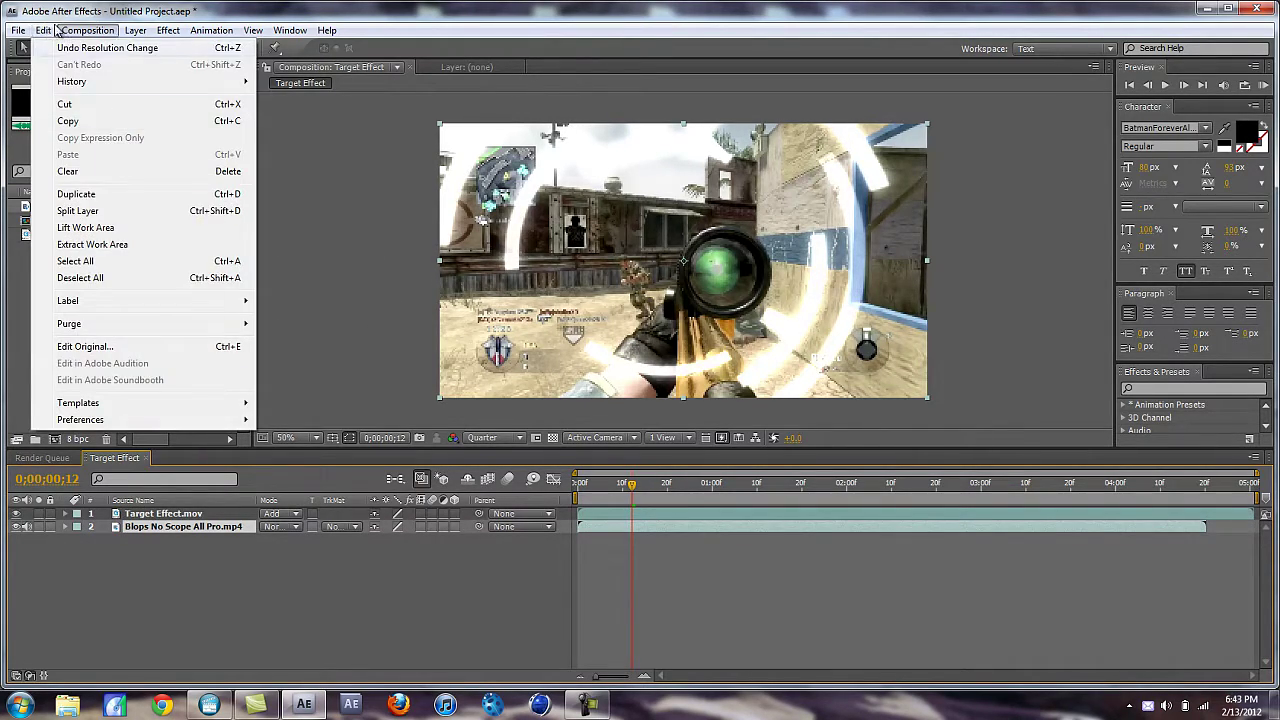
left_click(122, 212)
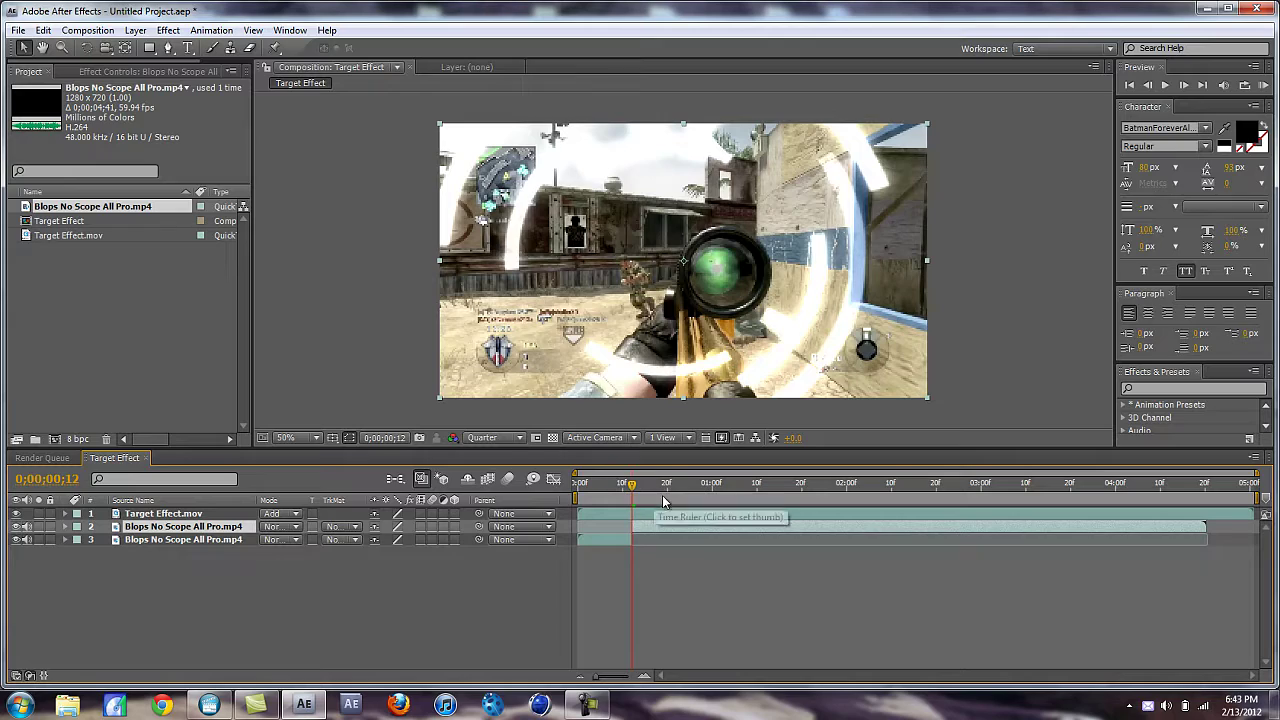
left_click(1168, 387)
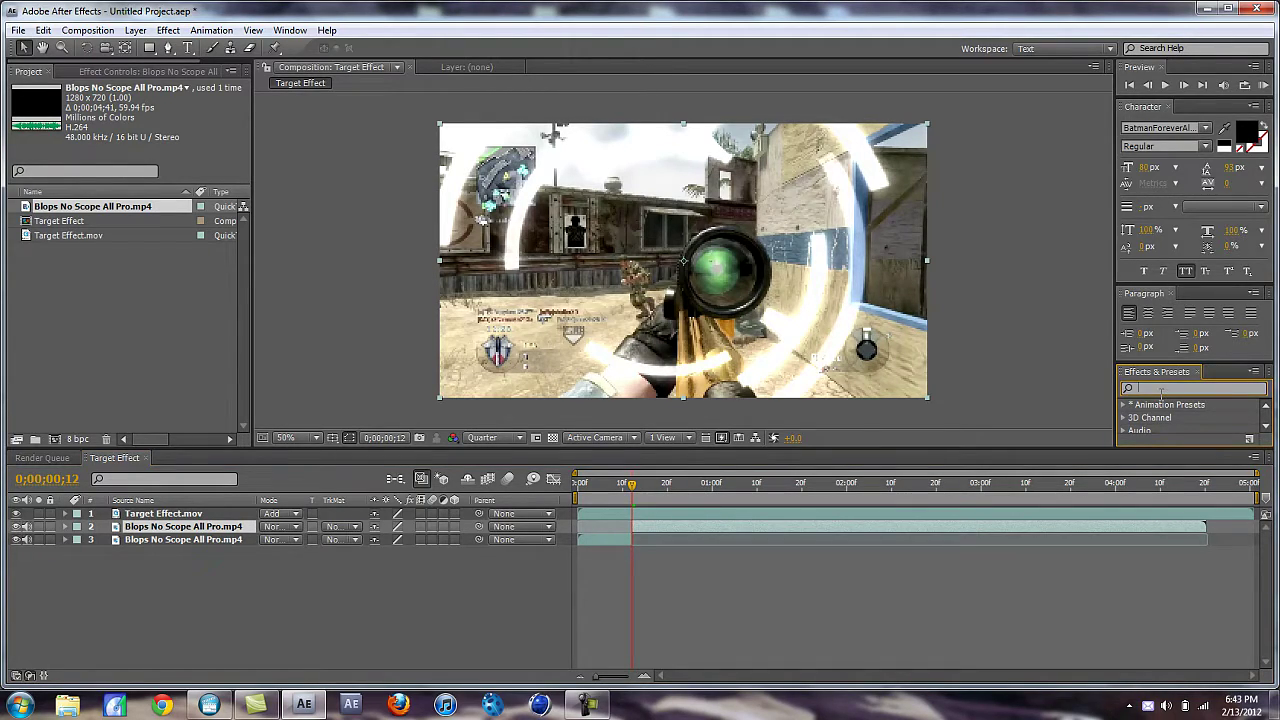
Apply Twixtor 4.5 to layer 2 with input frame rate 59.94 and Speed % 1.
type("twix")
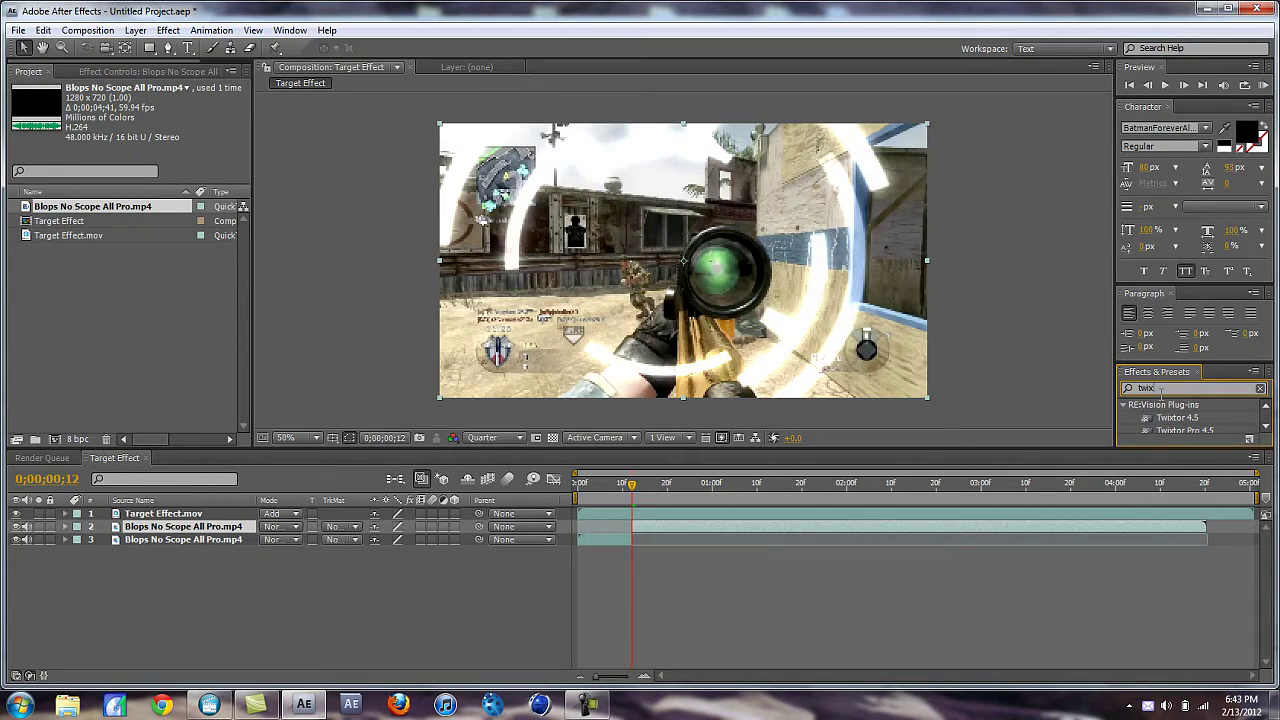
left_click_drag(1178, 420, 709, 528)
left_click(131, 205)
type("59.94")
key("Return")
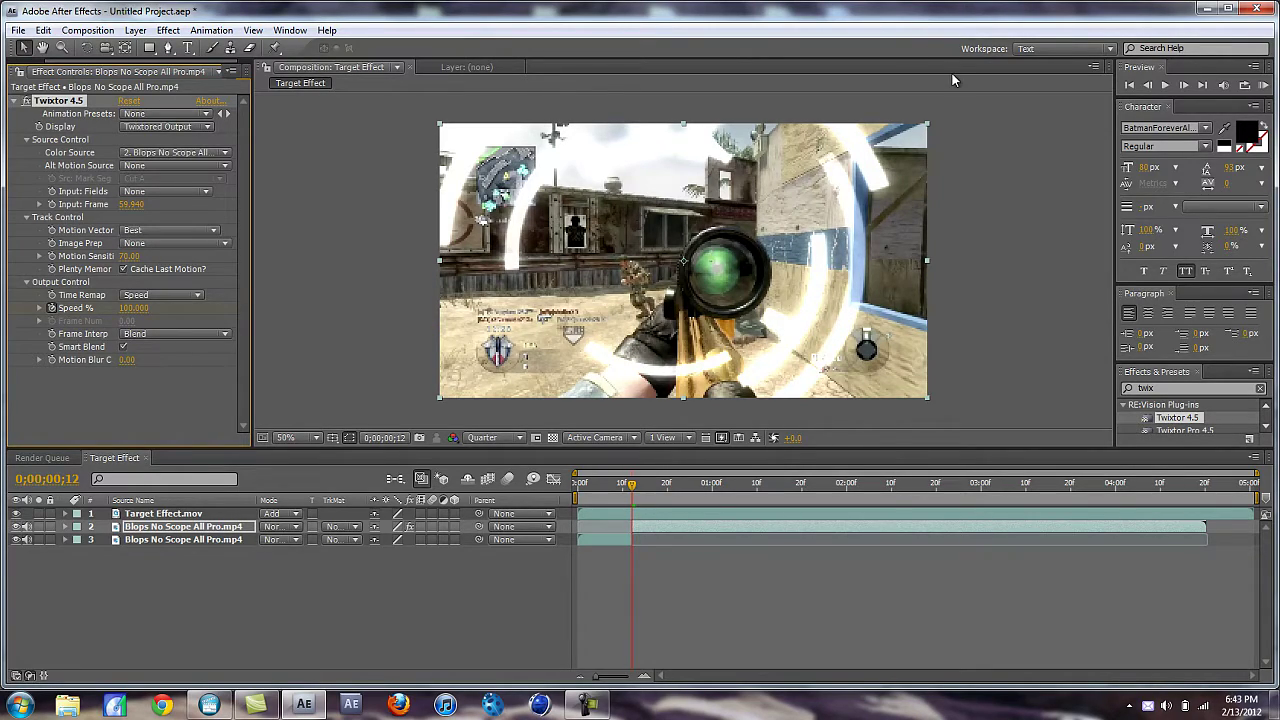
left_click(1183, 85)
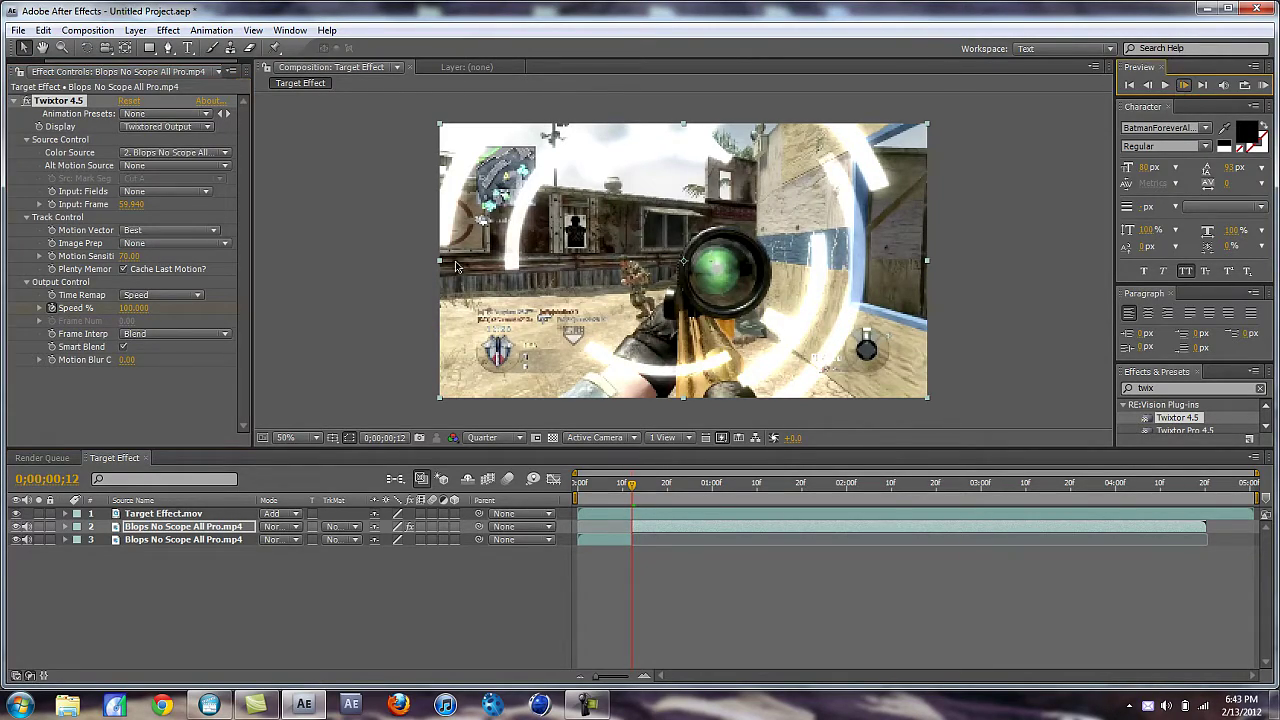
left_click(133, 308)
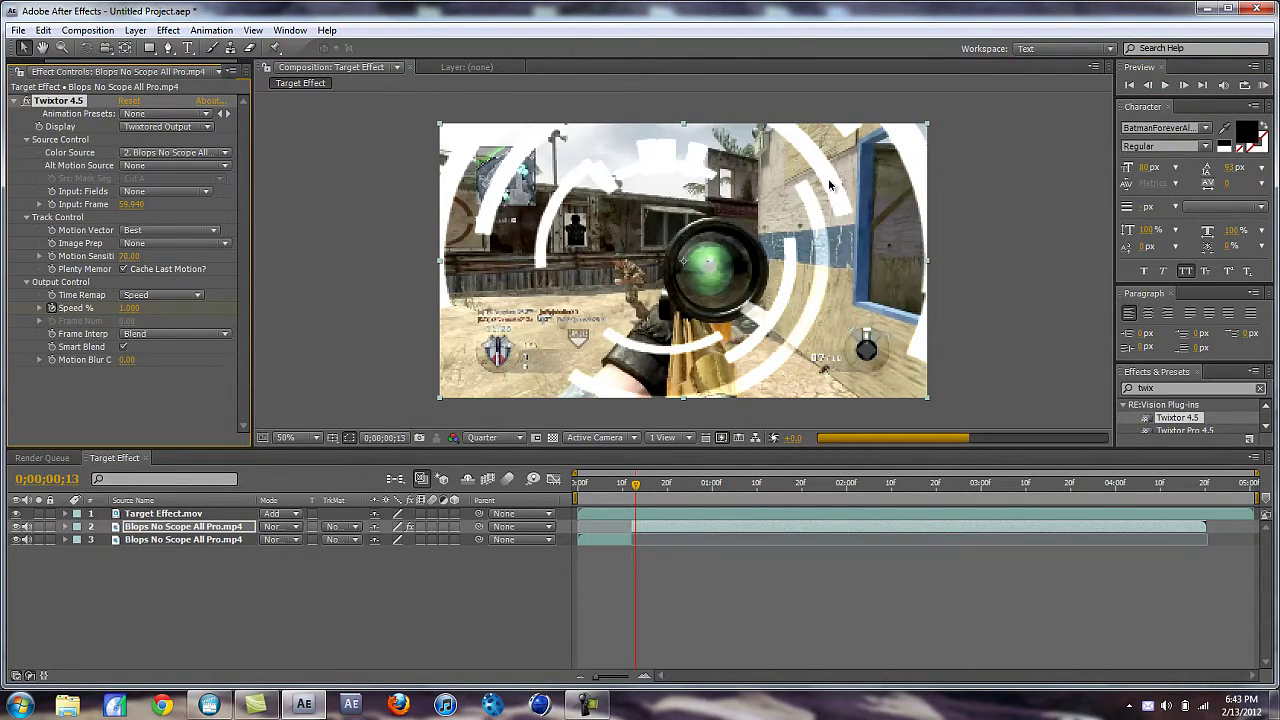
Drag the Target Effect.mov overlay left and down so its rings sit on the scope.
left_click(176, 515)
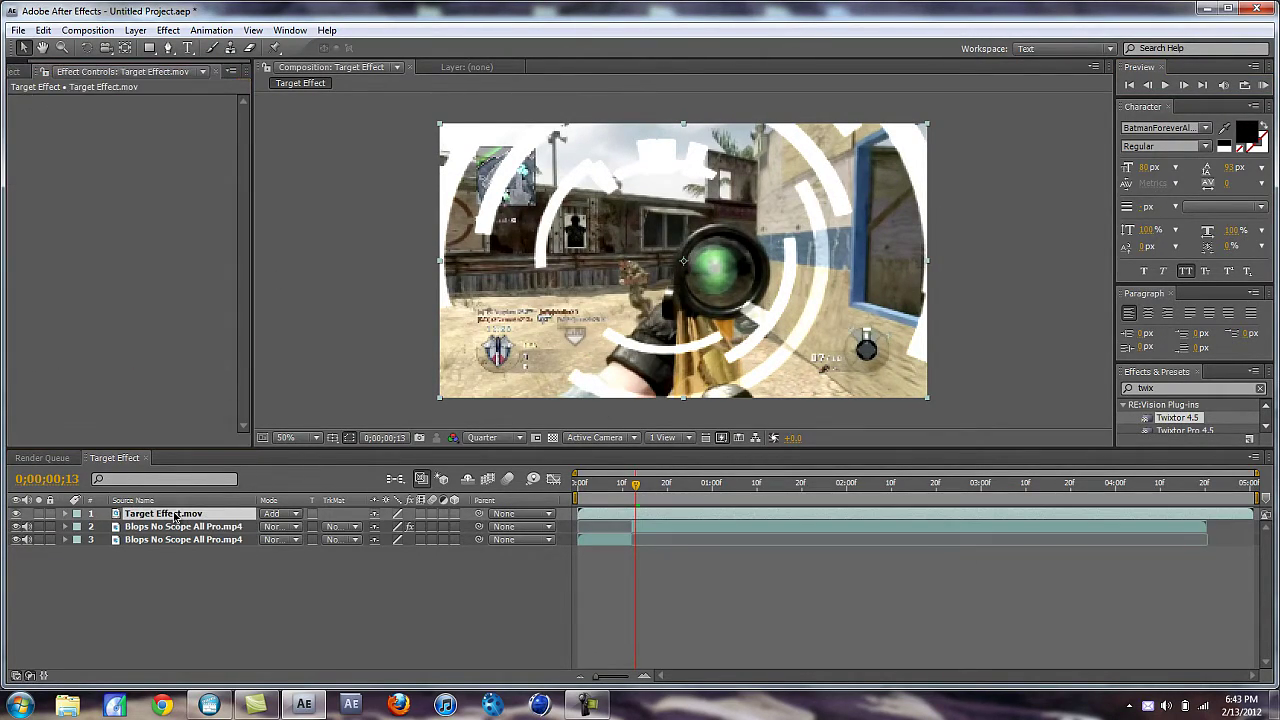
left_click(672, 487)
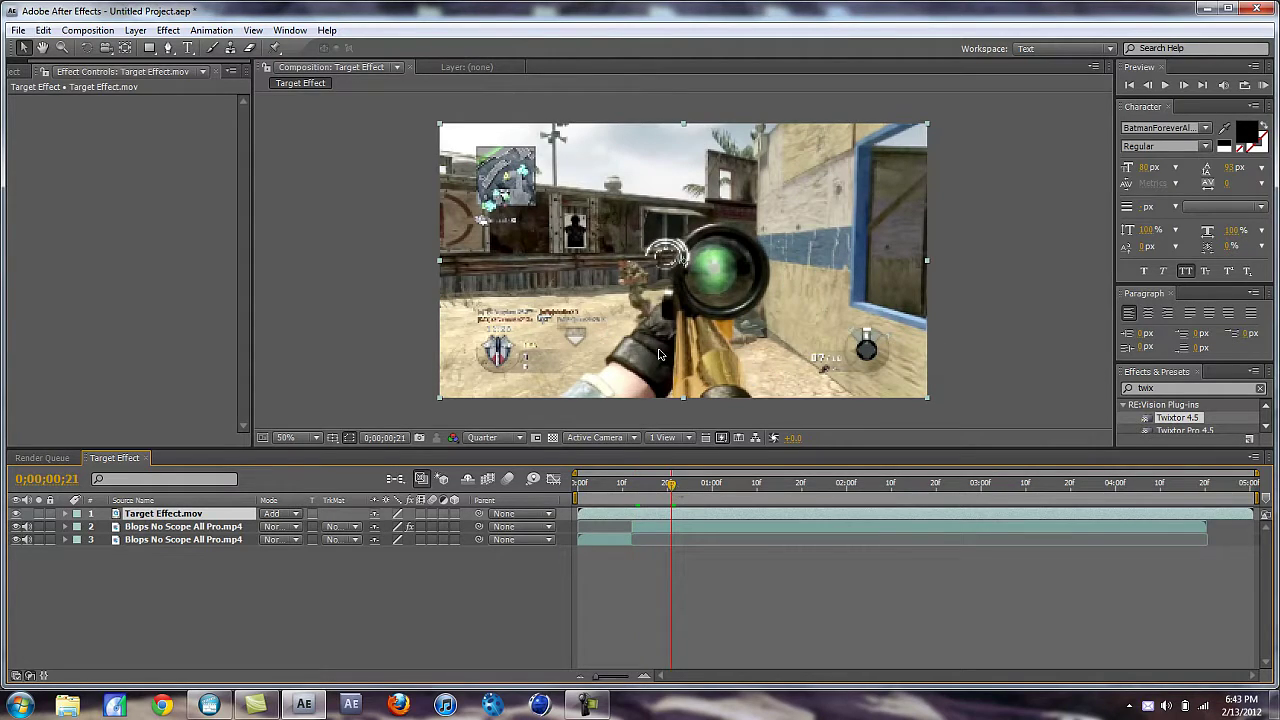
left_click(670, 251)
left_click(182, 527)
left_click(187, 515)
left_click_drag(688, 256, 640, 277)
left_click_drag(636, 486, 561, 494)
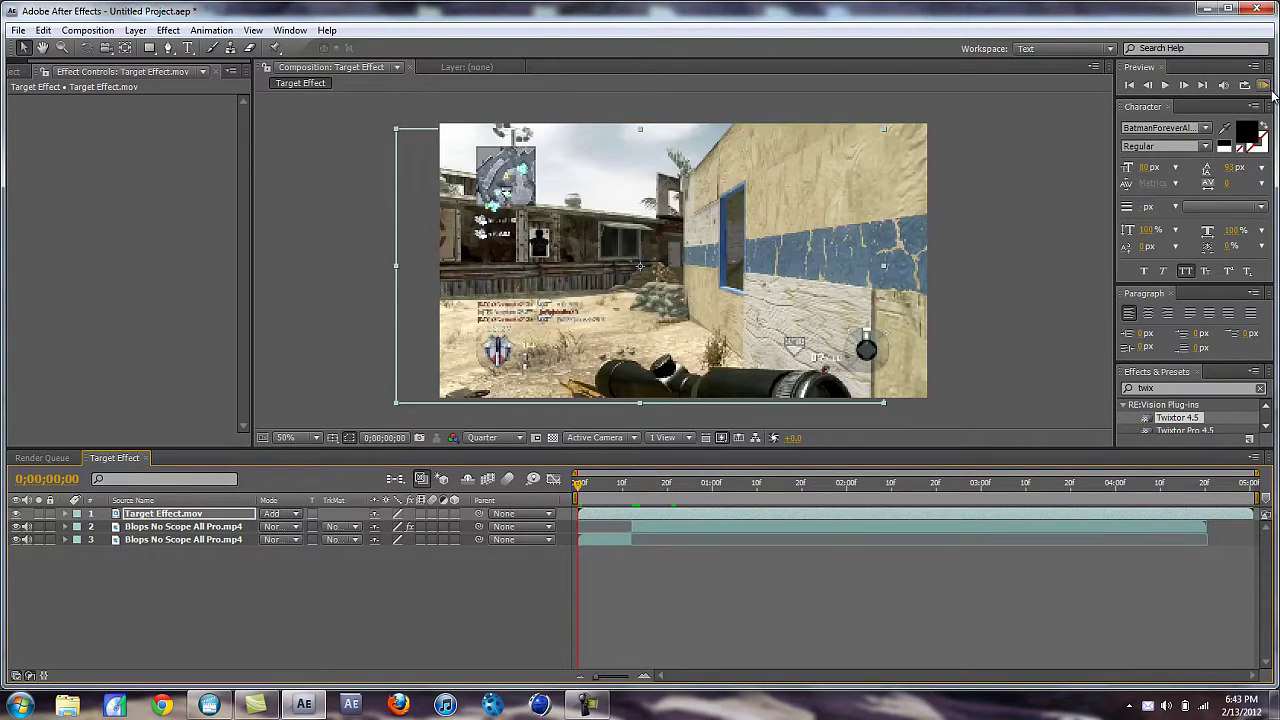